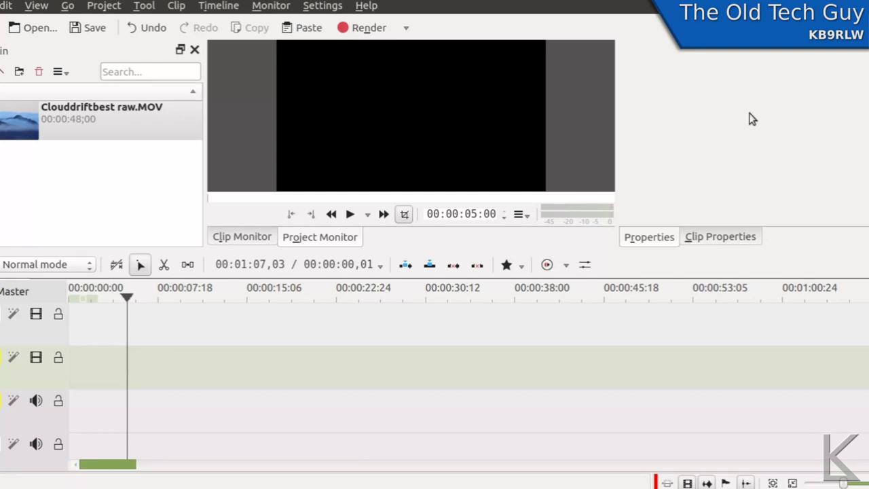
# Preview the Clouddriftbest raw.MOV source clip, playing it and scrubbing through to near its end.
pyautogui.click(8, 127)
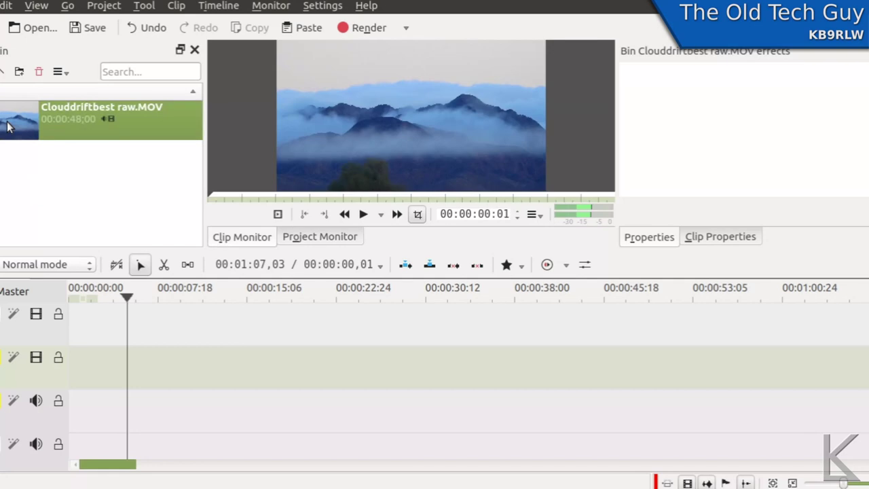
pyautogui.click(363, 215)
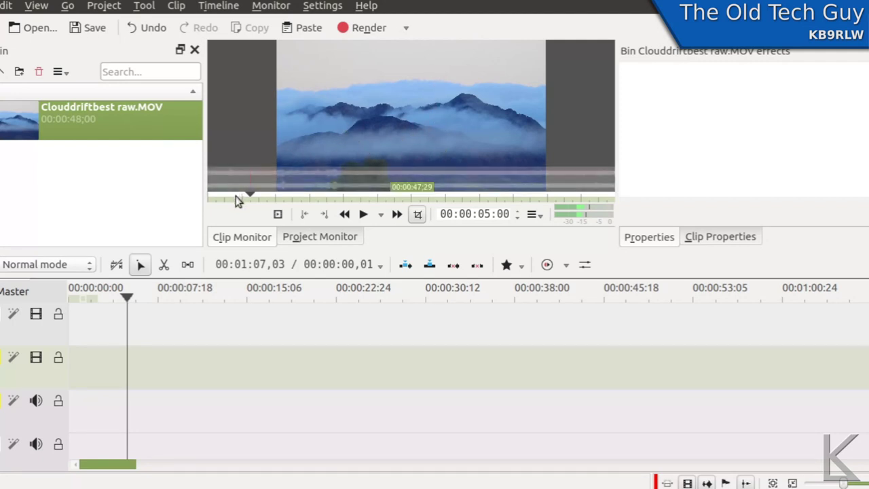
pyautogui.click(237, 196)
pyautogui.moveTo(235, 197); pyautogui.dragTo(600, 193)
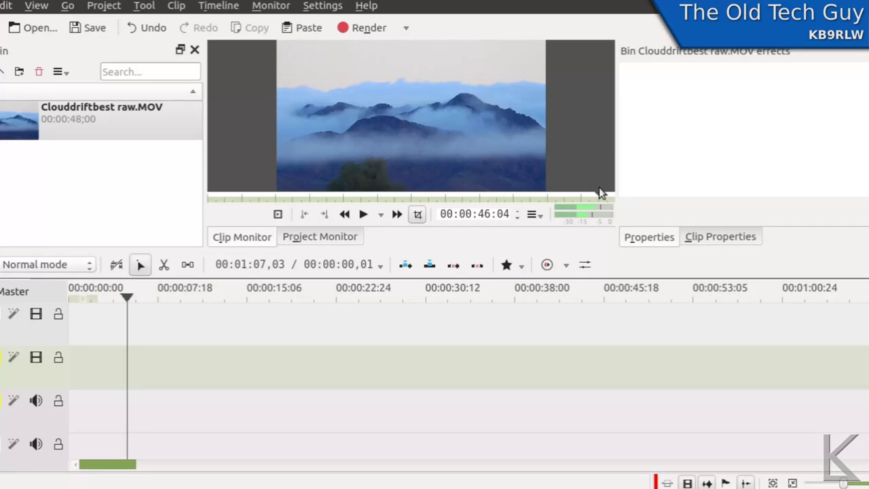
pyautogui.moveTo(600, 193)
pyautogui.mouseDown()
pyautogui.moveTo(582, 193)
pyautogui.moveTo(592, 192)
pyautogui.mouseUp()
# Place Clouddriftbest raw.MOV at the start of the second video track and delete its separated audio clip.
pyautogui.moveTo(55, 139); pyautogui.dragTo(72, 366)
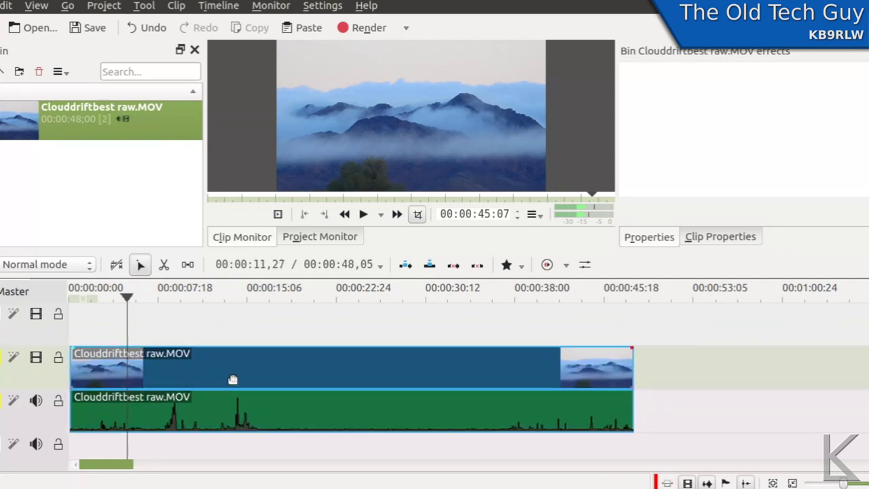
pyautogui.rightClick(286, 365)
pyautogui.click(360, 268)
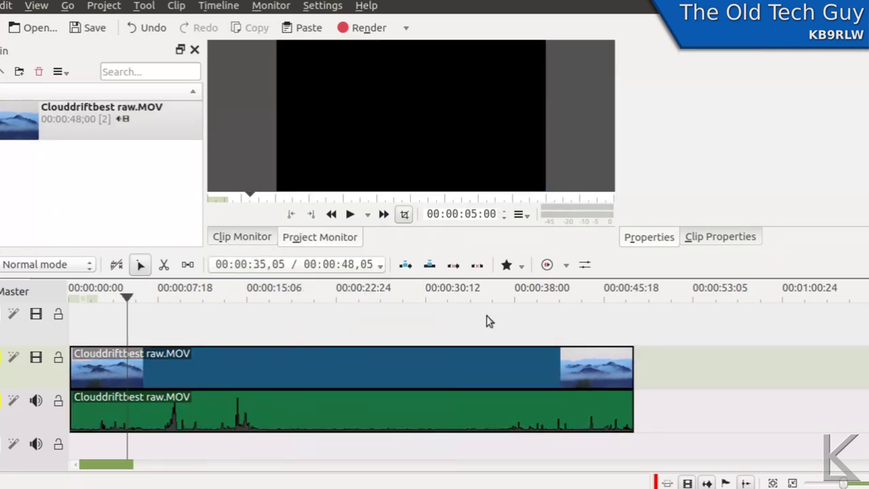
pyautogui.click(340, 410)
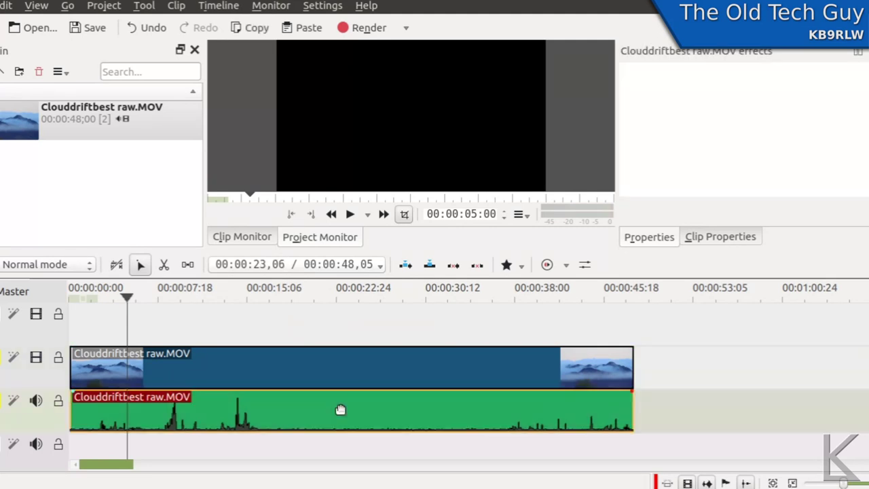
pyautogui.press('Delete')
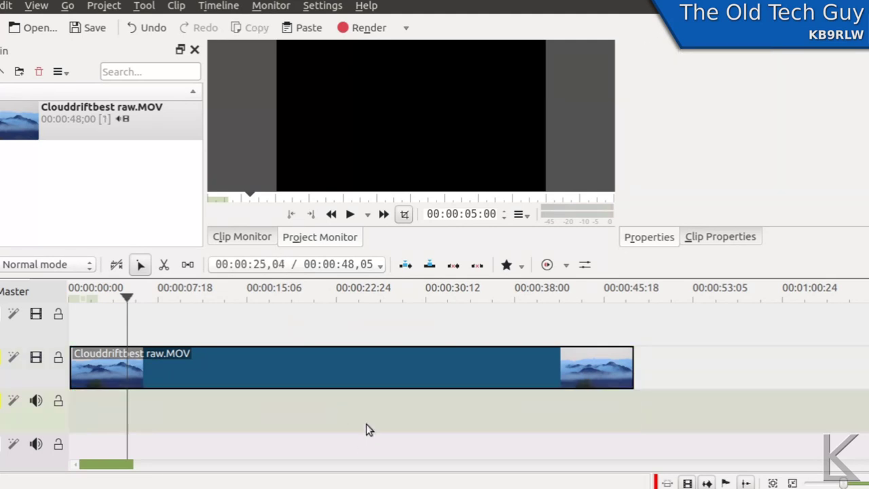
# Copy the timeline clip and paste the duplicate onto the upper video track just past the original clip's end, at about 00:00:48.
pyautogui.click(161, 320)
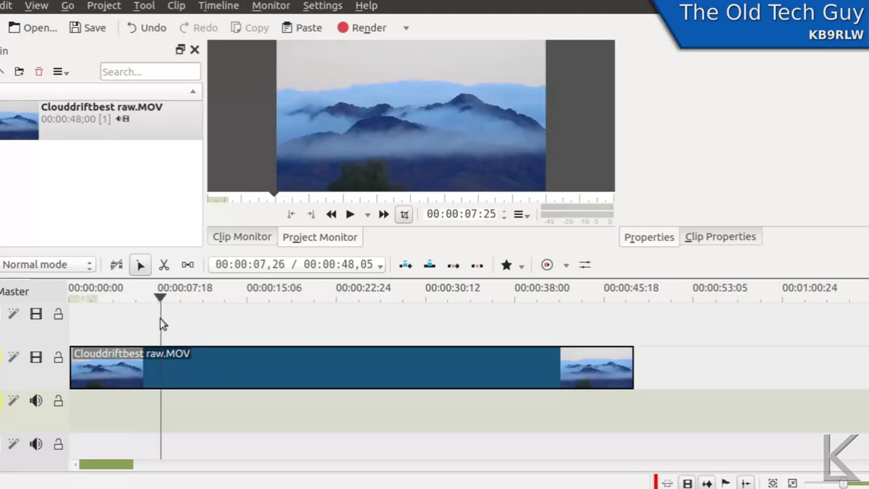
pyautogui.click(243, 309)
pyautogui.moveTo(275, 311); pyautogui.dragTo(558, 327)
pyautogui.click(453, 321)
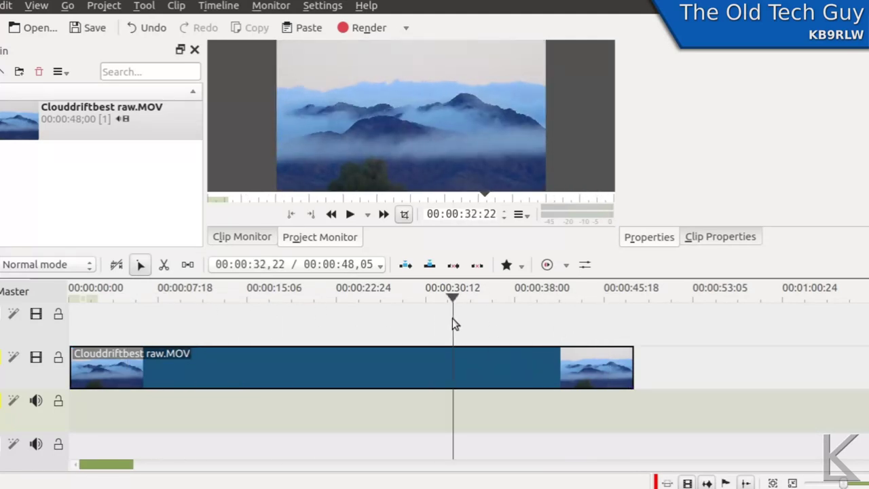
pyautogui.click(245, 377)
pyautogui.rightClick(246, 374)
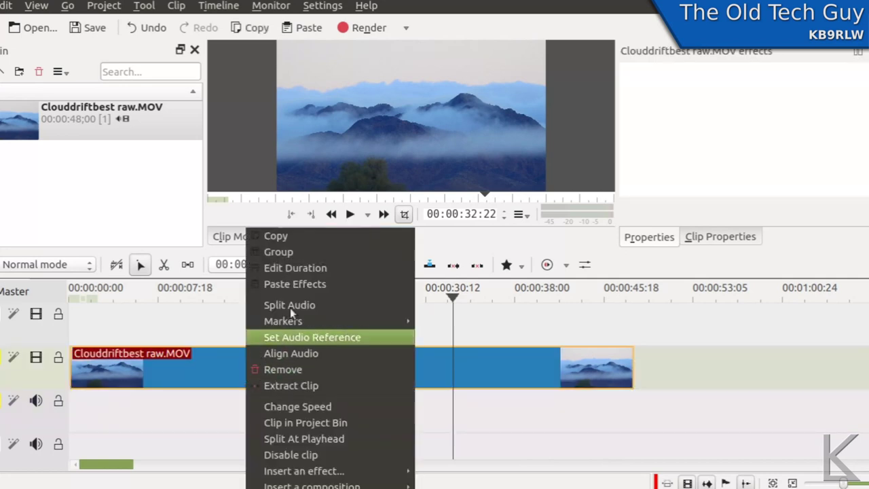
pyautogui.click(292, 240)
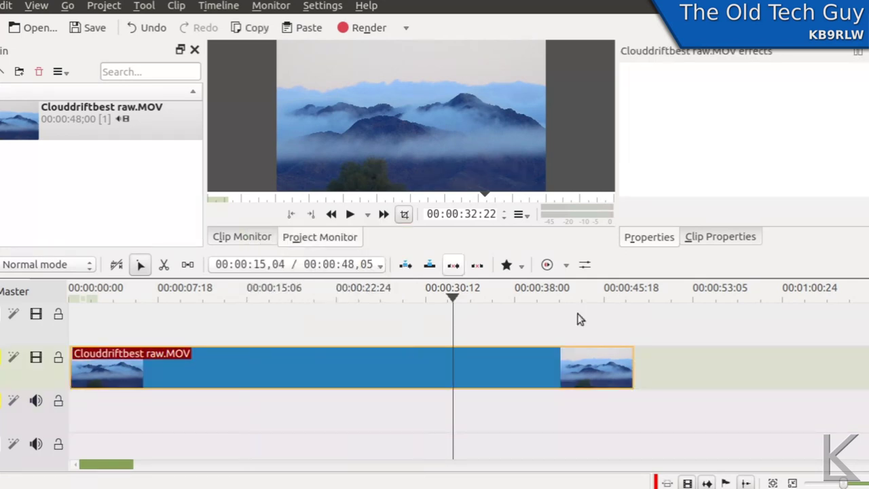
pyautogui.click(639, 327)
pyautogui.rightClick(639, 327)
pyautogui.click(656, 333)
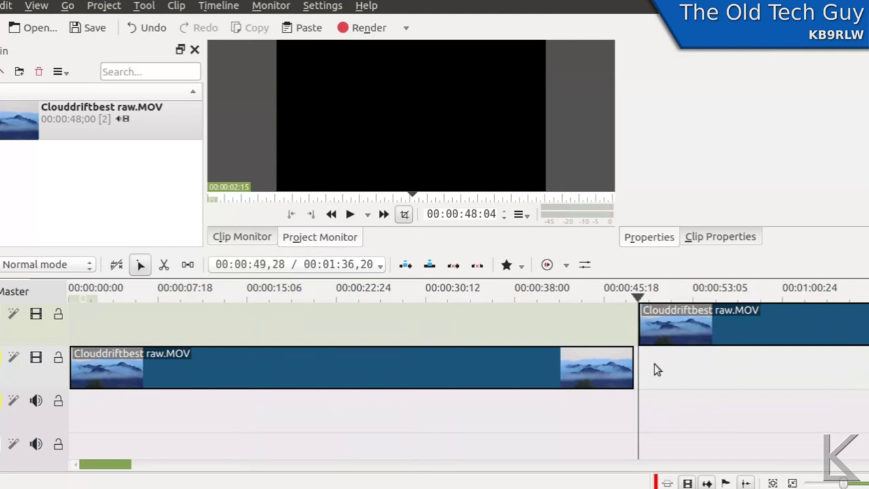
# Shift the upper clip earlier to overlap the lower clip's end by about 3 seconds, and add a Wipe transition across the overlap.
pyautogui.click(749, 320)
pyautogui.moveTo(749, 320); pyautogui.dragTo(704, 320)
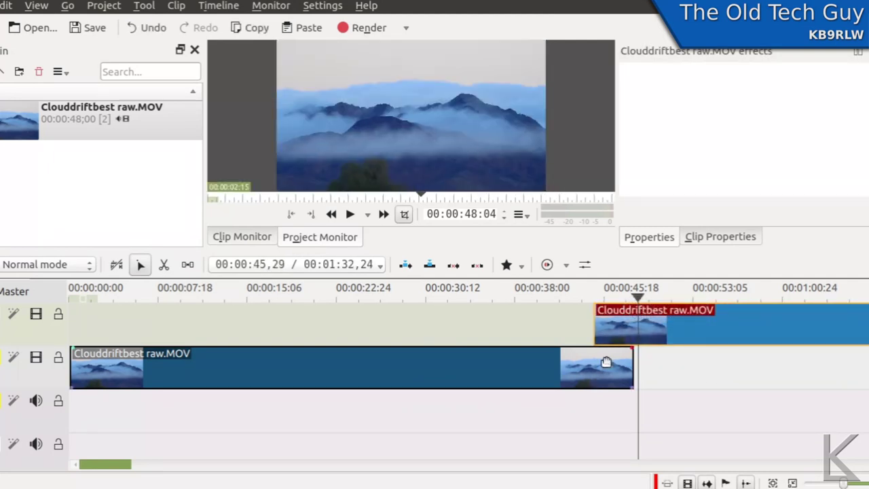
pyautogui.click(601, 341)
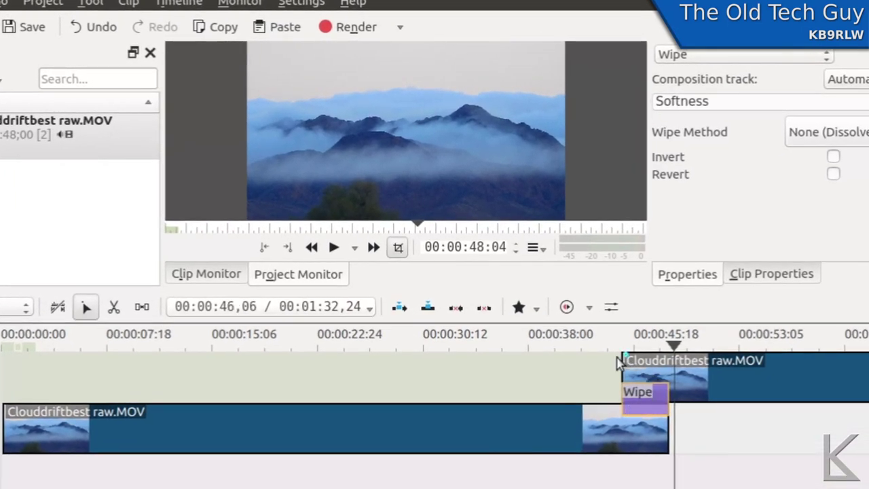
# Play the timeline from just before the overlap to check the default dissolve between the two clips.
pyautogui.click(596, 373)
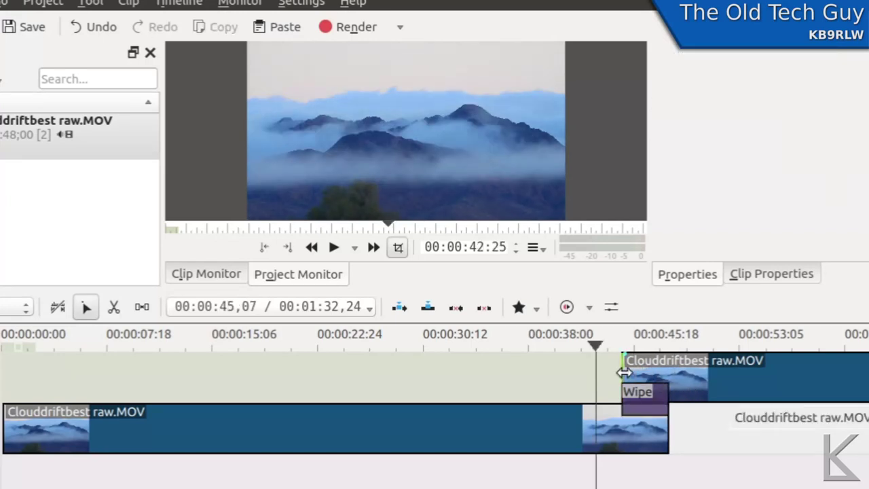
pyautogui.press('space')
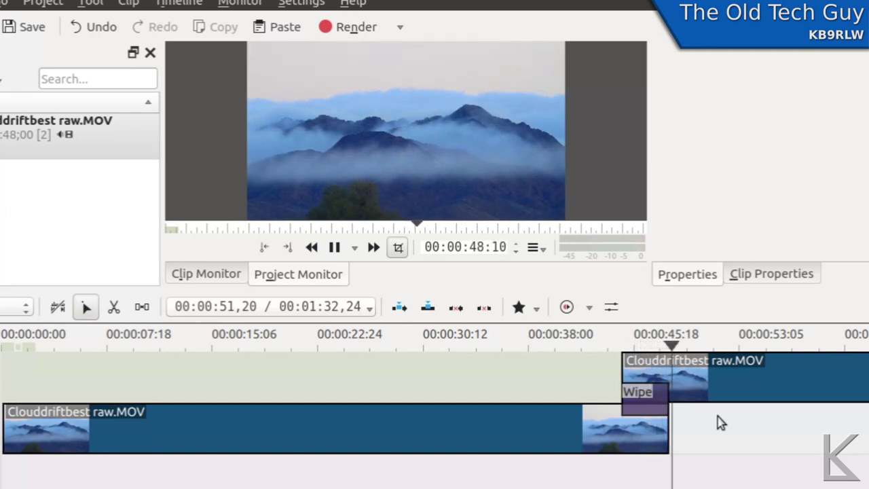
pyautogui.press('space')
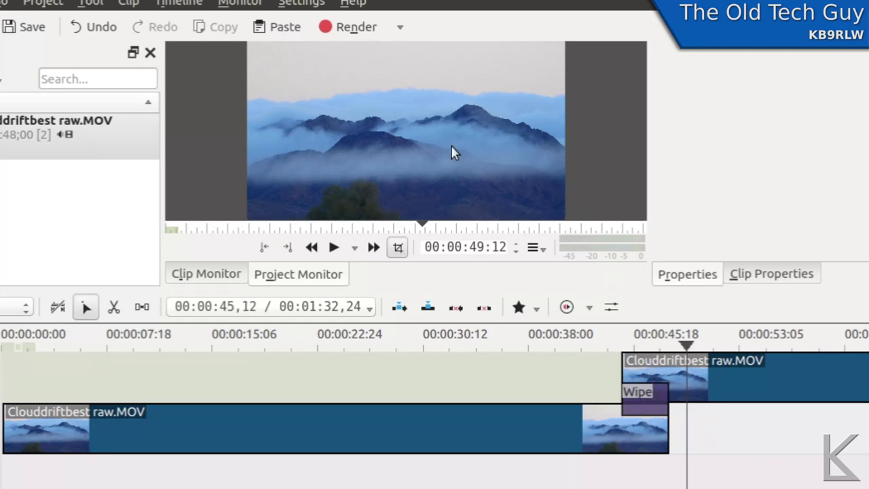
# Set the Wipe transition's wipe method to cloud and increase its softness.
pyautogui.click(655, 401)
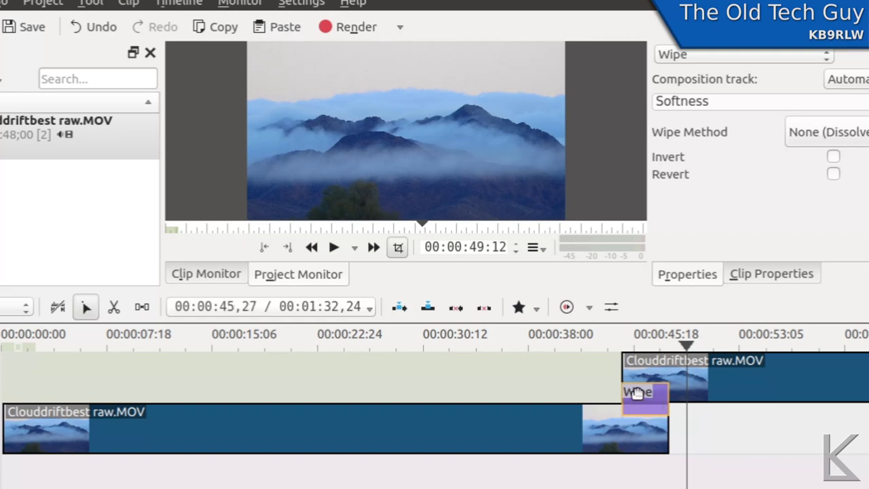
pyautogui.click(795, 136)
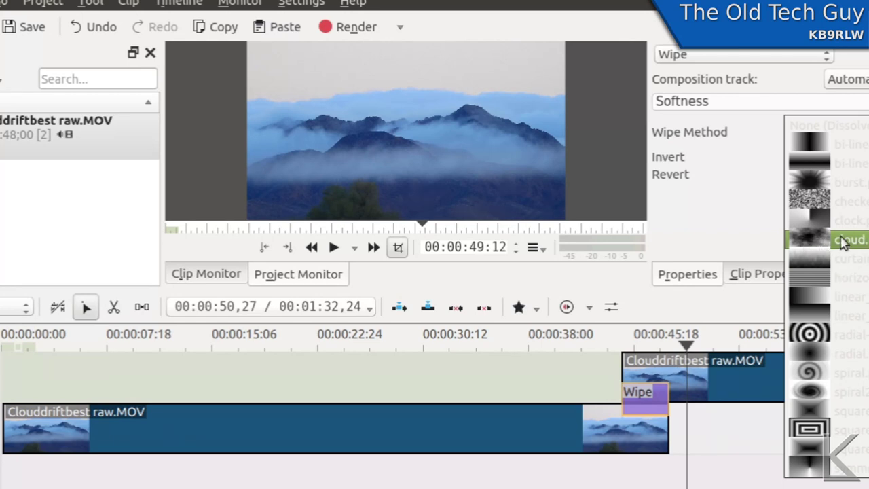
pyautogui.click(842, 241)
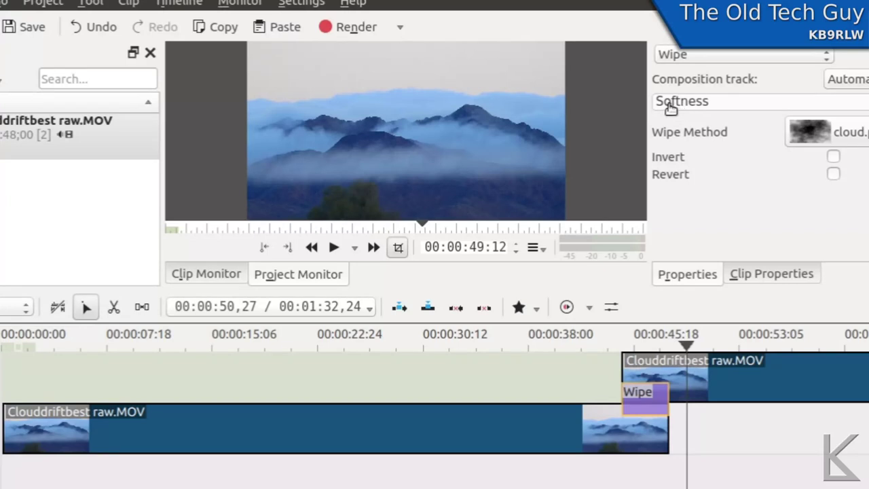
pyautogui.moveTo(668, 107); pyautogui.dragTo(866, 109)
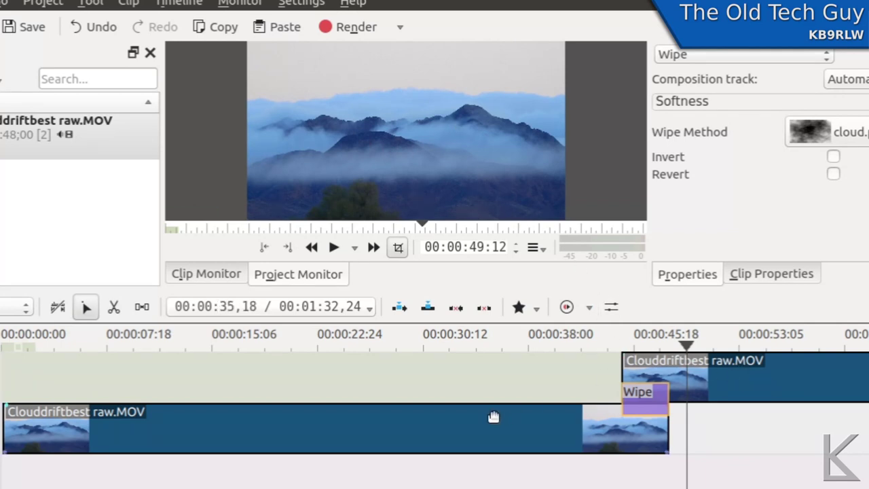
# Compare the footage near the lower clip's start with the frames near its end.
pyautogui.click(521, 376)
pyautogui.click(24, 384)
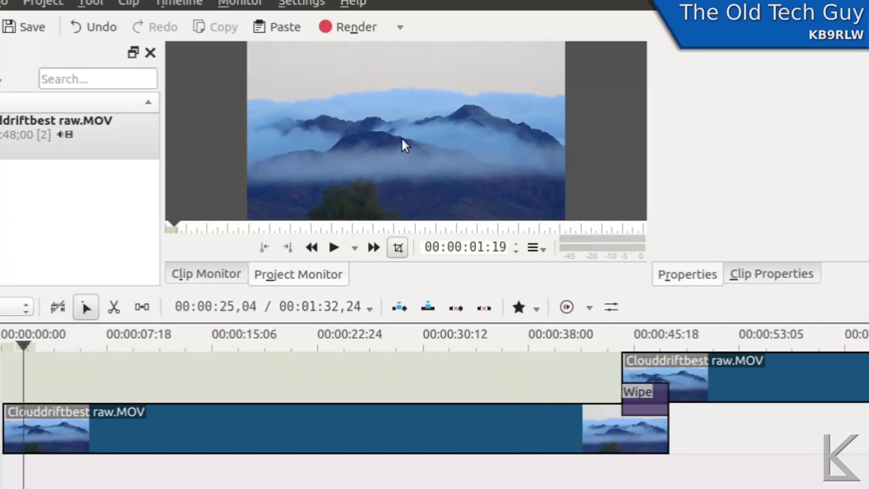
pyautogui.click(576, 375)
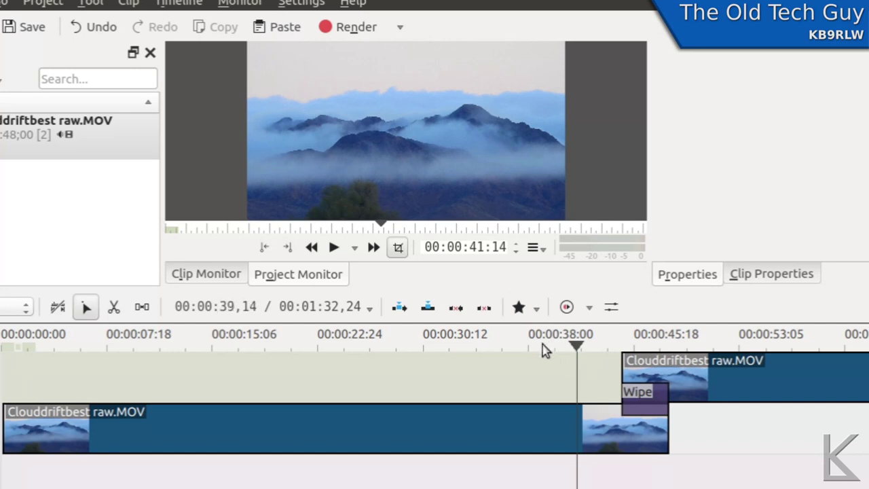
pyautogui.click(440, 377)
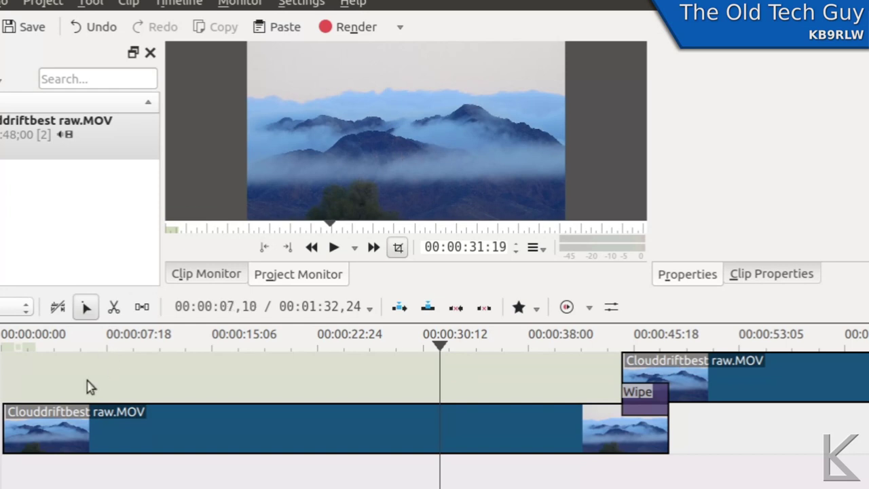
pyautogui.click(9, 372)
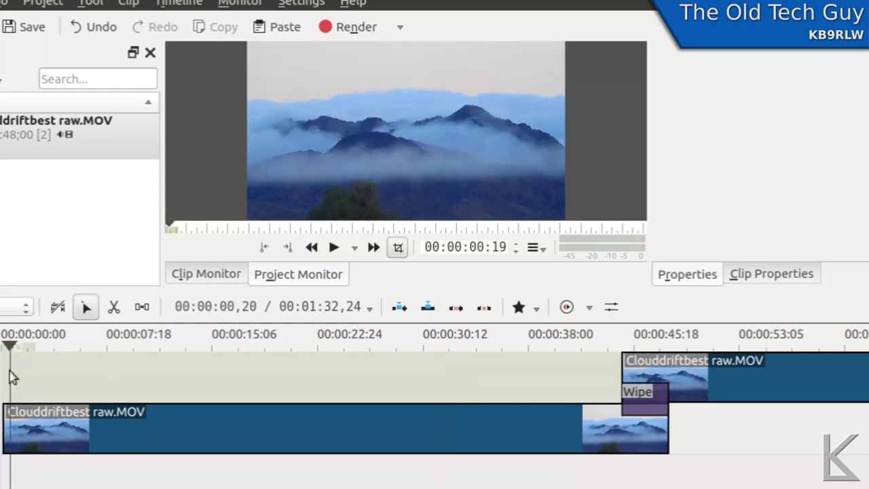
pyautogui.click(544, 367)
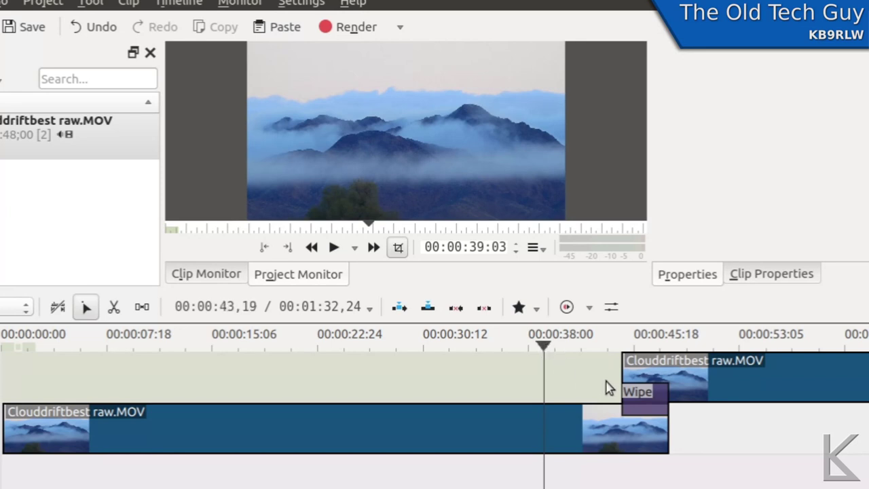
# Play the timeline through the cloud wipe twice, starting just before the overlap each time.
pyautogui.click(599, 351)
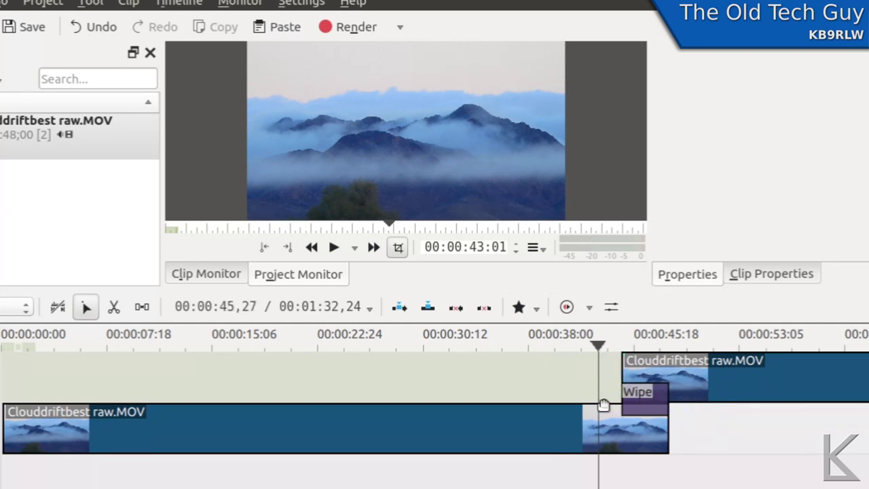
pyautogui.press('space')
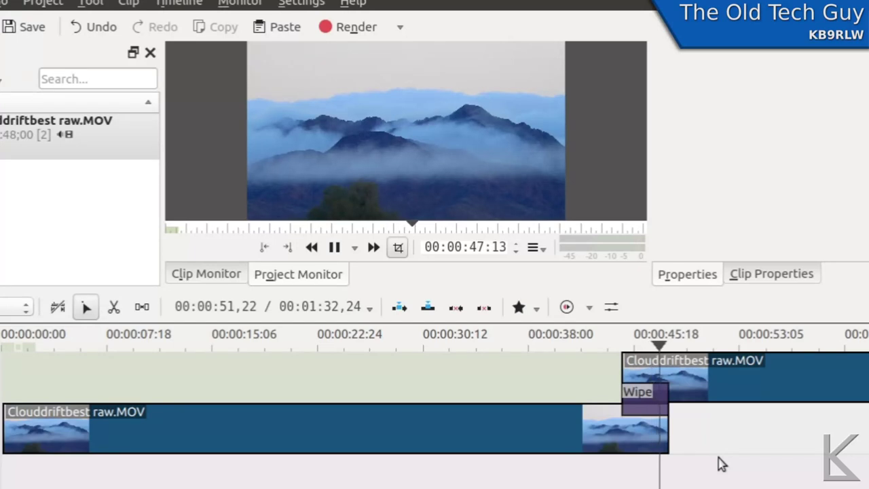
pyautogui.press('space')
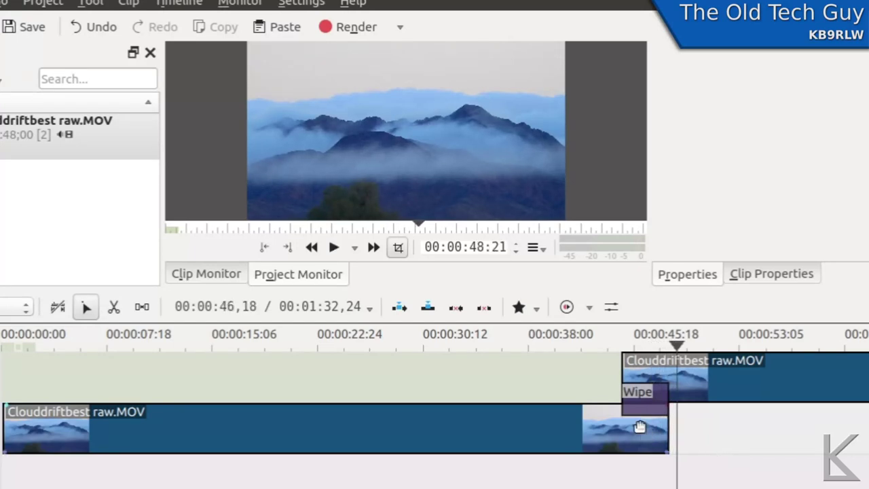
pyautogui.click(610, 382)
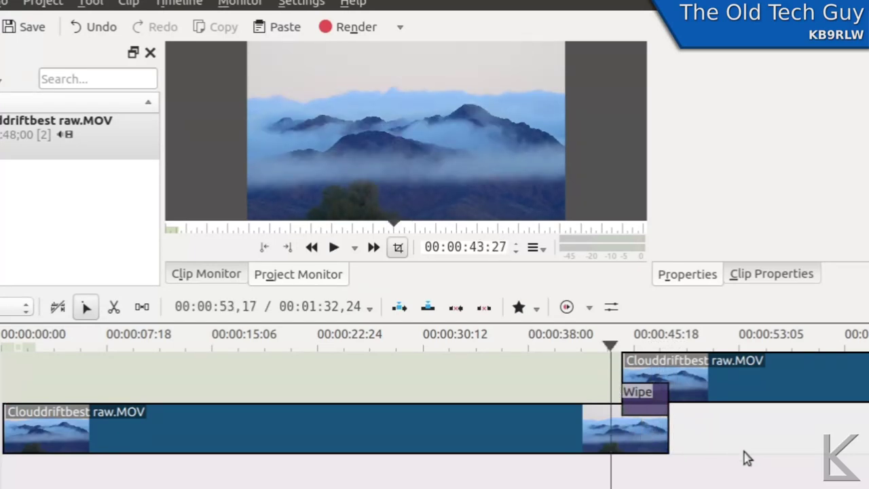
pyautogui.press('space')
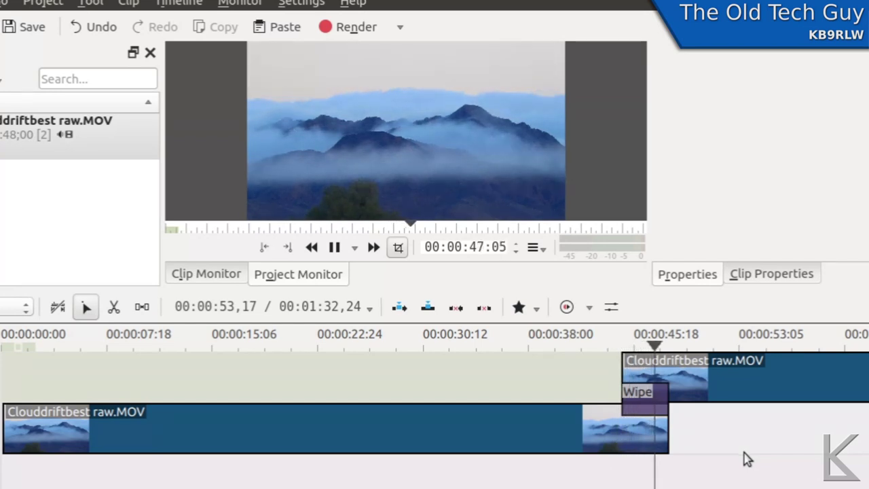
pyautogui.press('space')
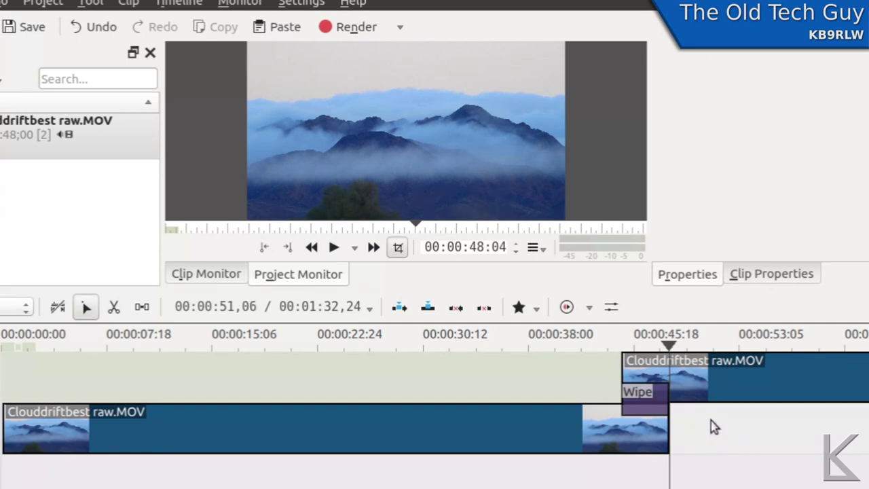
# Lengthen the cloud wipe transition's duration to about five seconds.
pyautogui.click(644, 398)
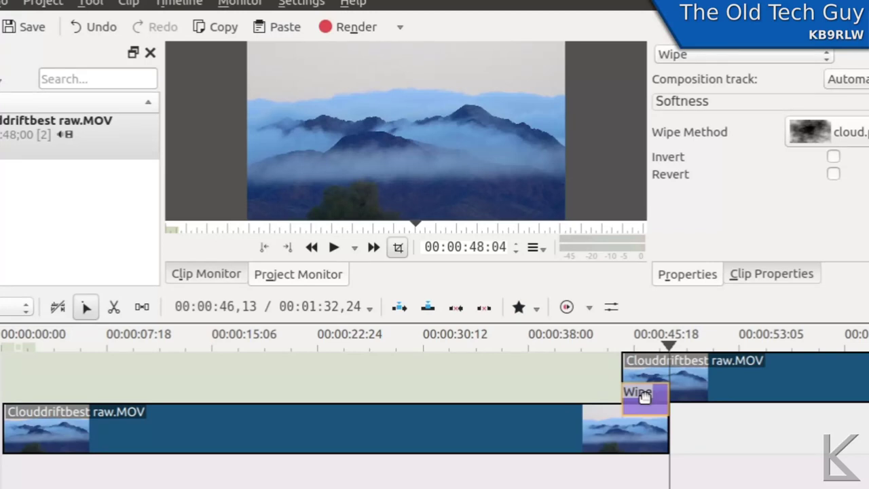
pyautogui.rightClick(644, 398)
pyautogui.click(672, 403)
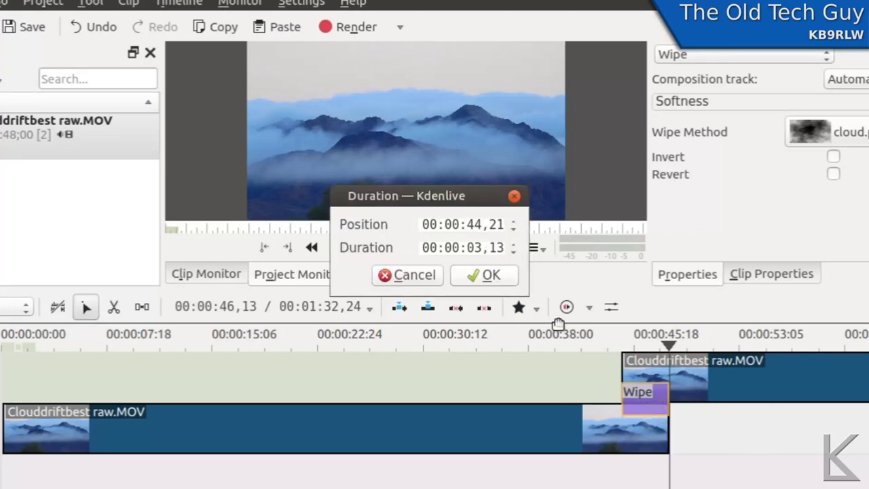
pyautogui.click(499, 247)
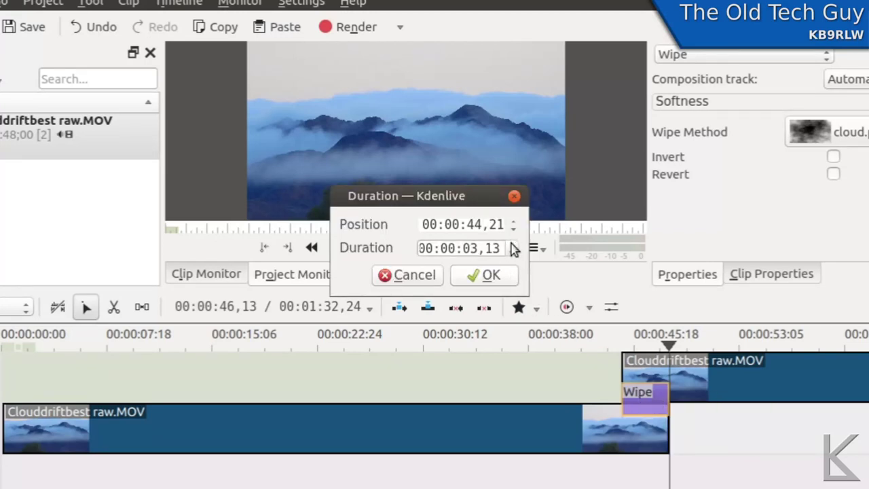
pyautogui.scroll(4, 512, 243)
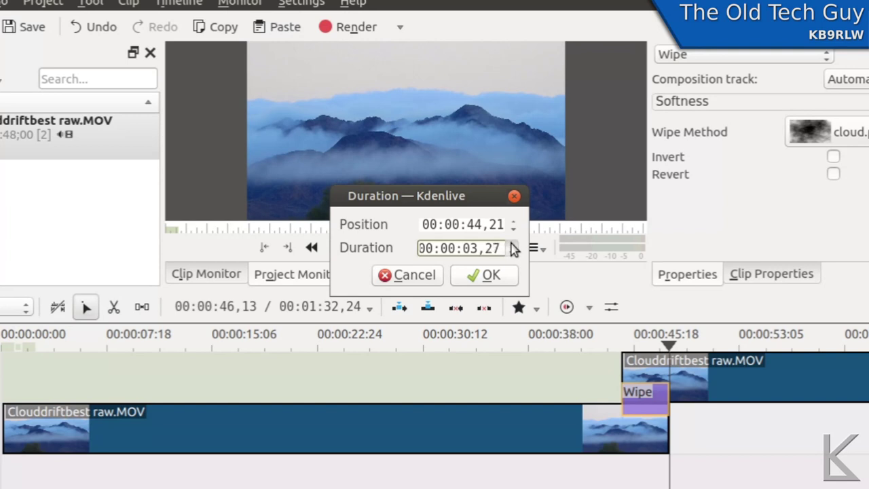
pyautogui.scroll(20, 512, 246)
pyautogui.click(513, 254)
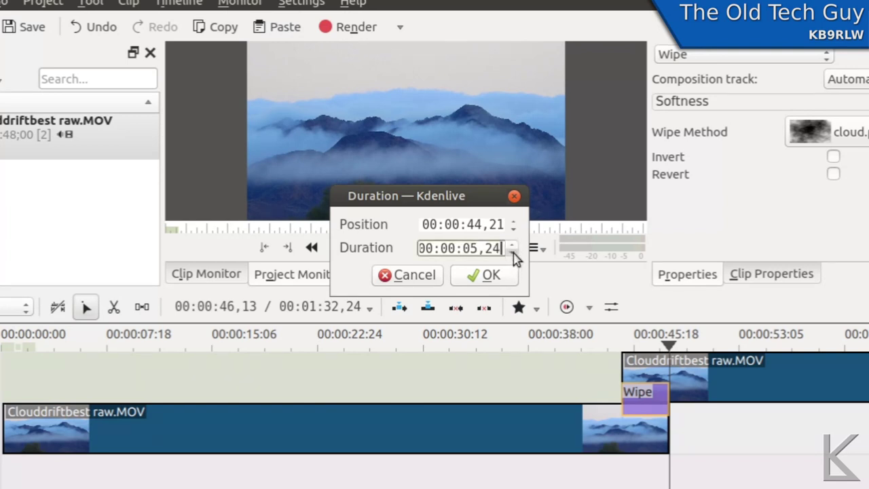
pyautogui.scroll(-13, 514, 257)
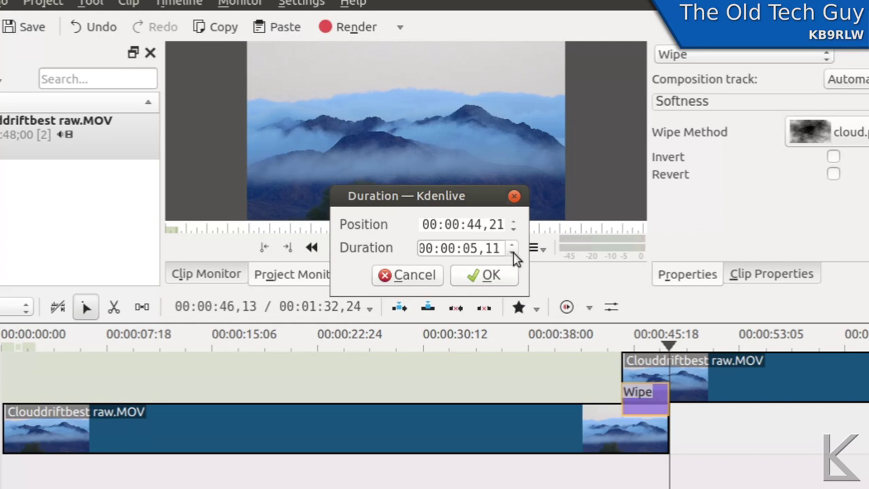
pyautogui.scroll(-3, 514, 257)
pyautogui.scroll(-3, 514, 257)
pyautogui.click(495, 277)
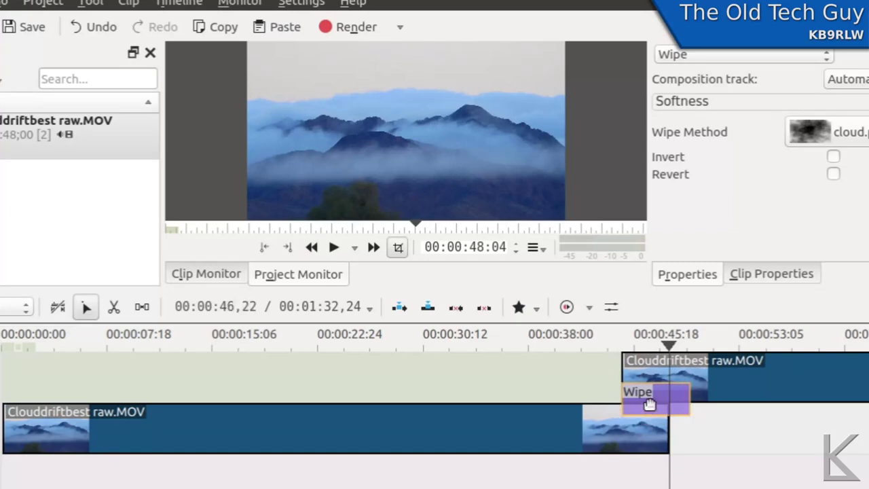
# Move the wipe earlier so it ends with the lower clip, and shift the upper clip to start with the wipe.
pyautogui.moveTo(649, 404); pyautogui.dragTo(634, 394)
pyautogui.click(747, 371)
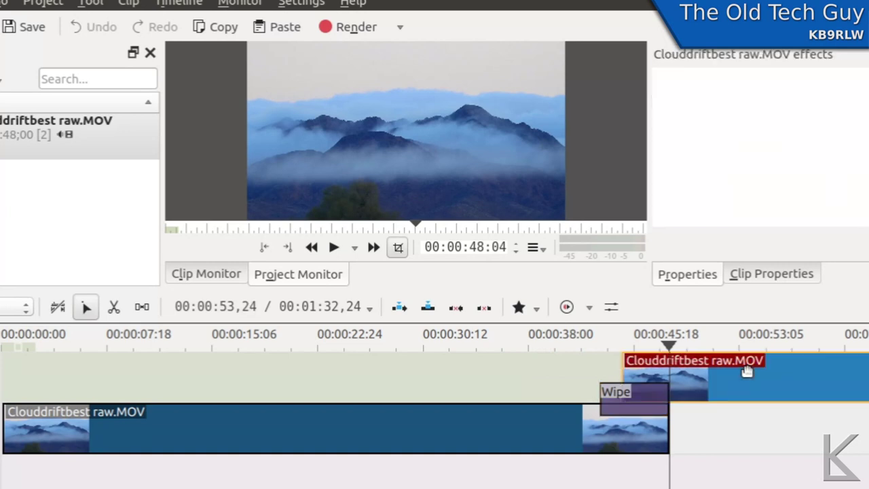
pyautogui.moveTo(747, 372); pyautogui.dragTo(722, 365)
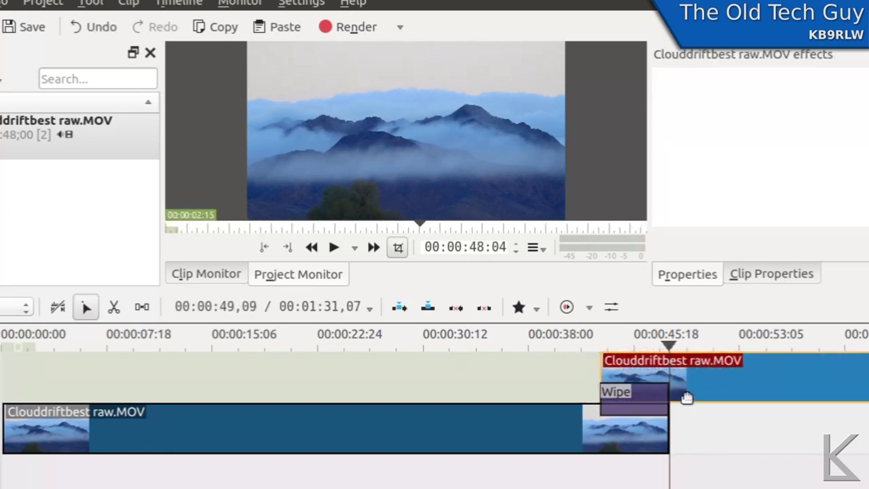
# Play the timeline from about 00:00:40:08 through the lengthened cloud wipe.
pyautogui.click(560, 380)
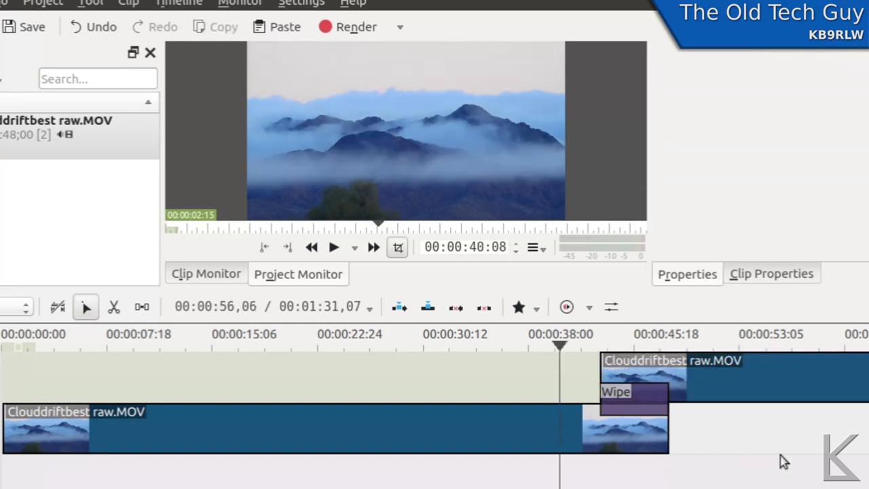
pyautogui.press('space')
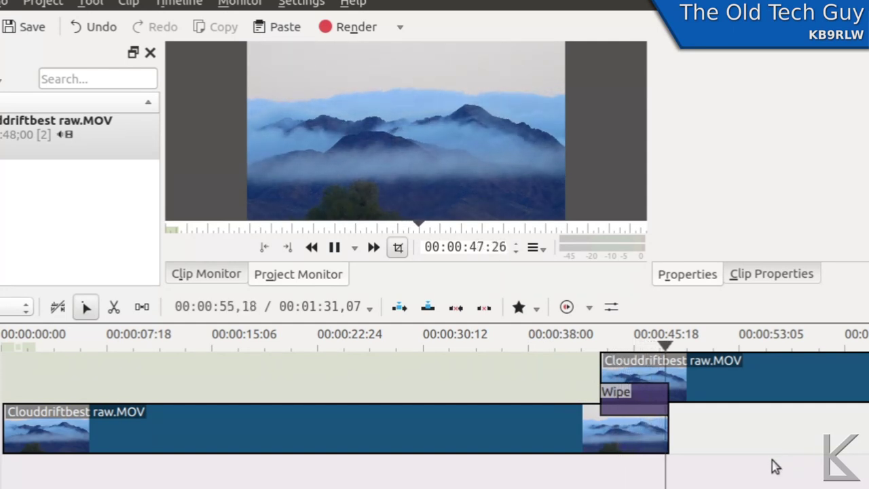
pyautogui.press('space')
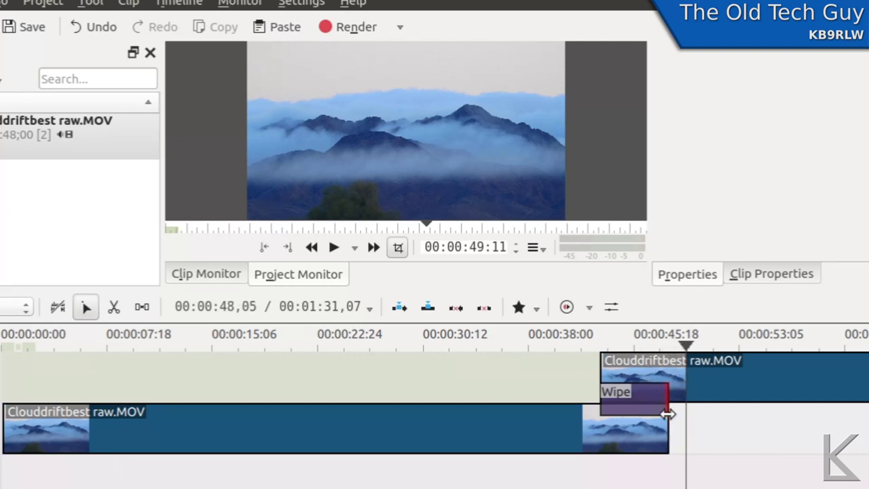
# Cut the upper clip at the lower clip's end, 00:00:48:04, and delete the portion after the cut.
pyautogui.click(671, 346)
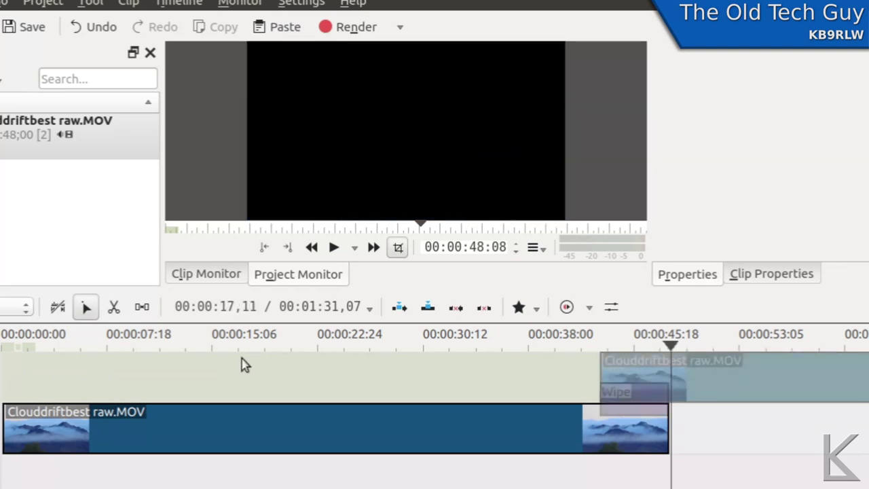
pyautogui.press('Left')
pyautogui.press('Left')
pyautogui.press('Left')
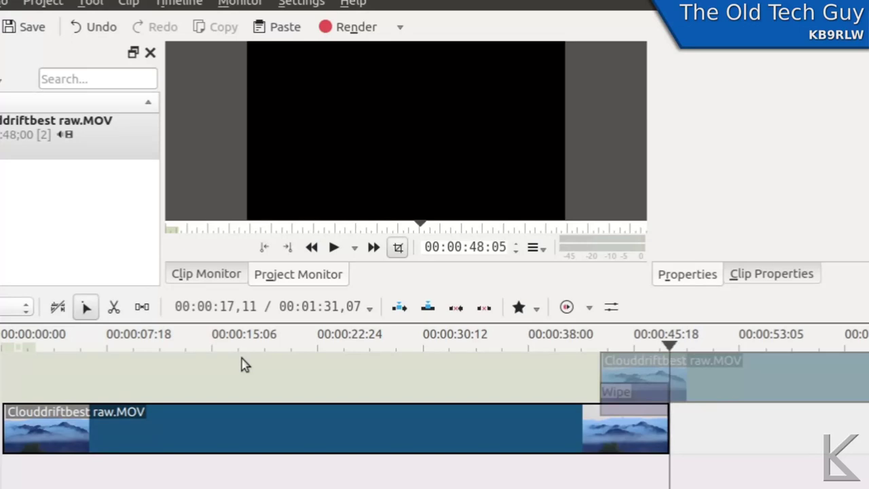
pyautogui.press('Left')
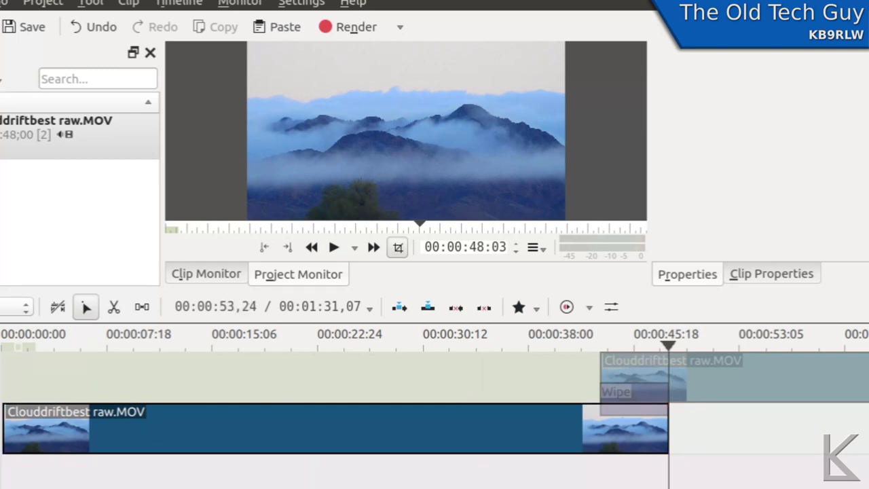
pyautogui.press('Right')
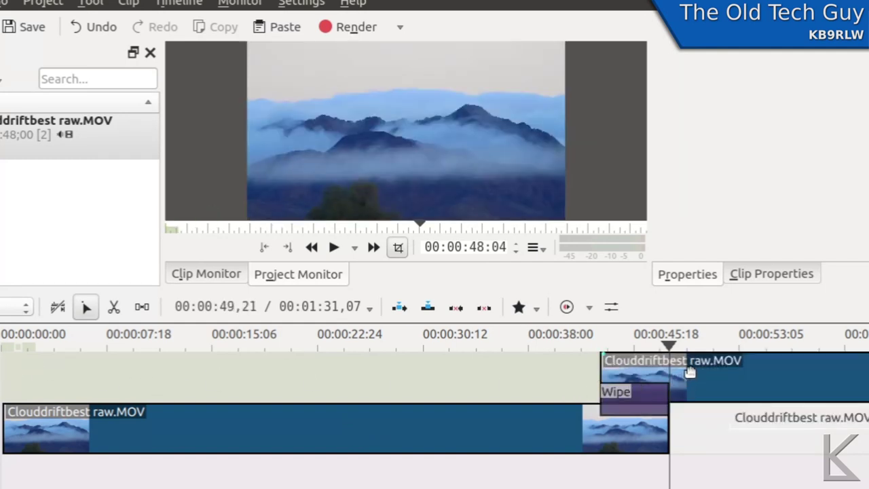
pyautogui.click(690, 372)
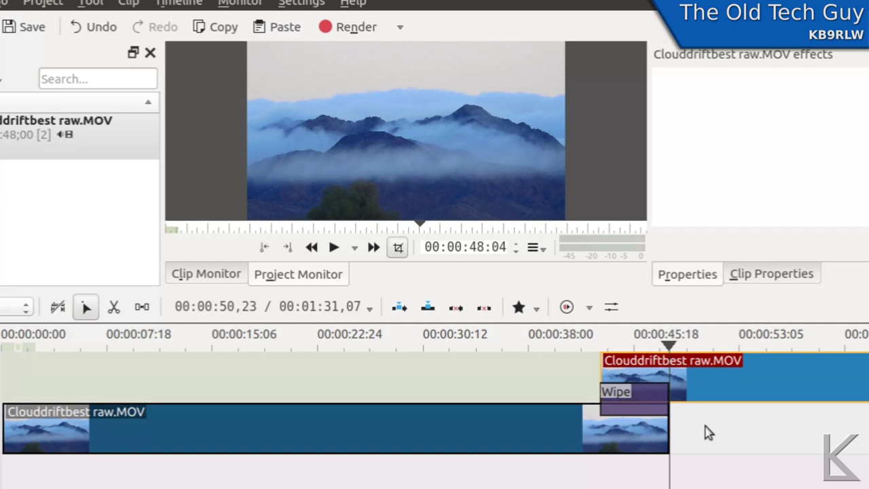
pyautogui.hotkey('shift', 'r')
pyautogui.click(767, 379)
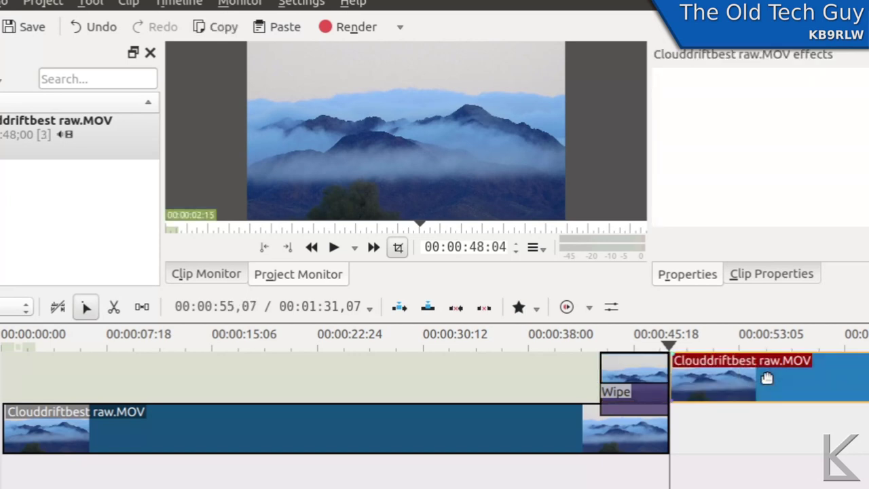
pyautogui.press('Delete')
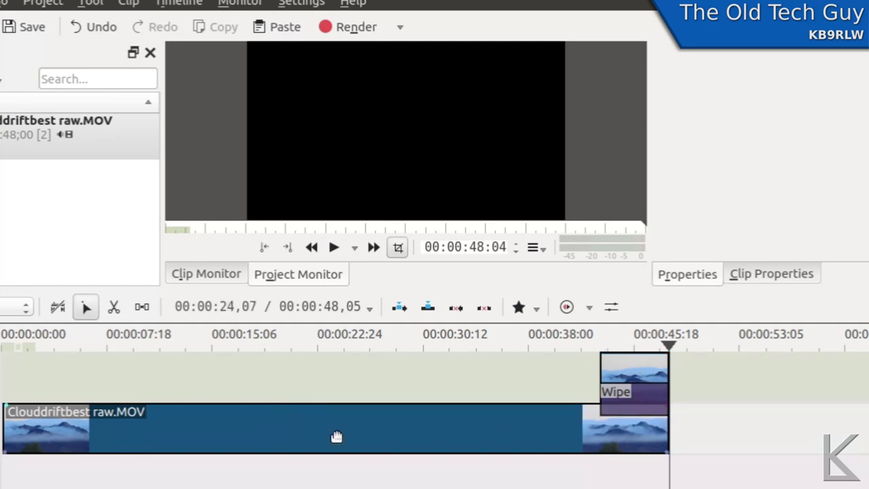
# Cut the lower clip at 00:00:05:00 and delete the portion before the cut.
pyautogui.click(66, 342)
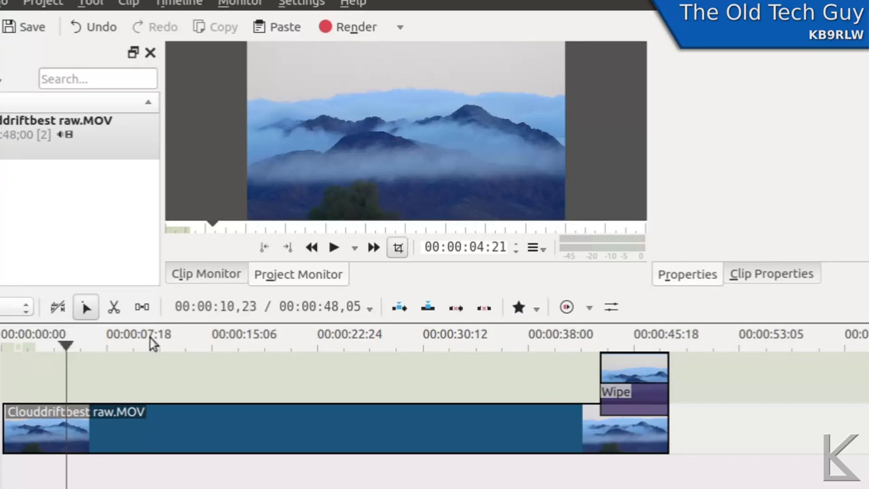
pyautogui.click(77, 345)
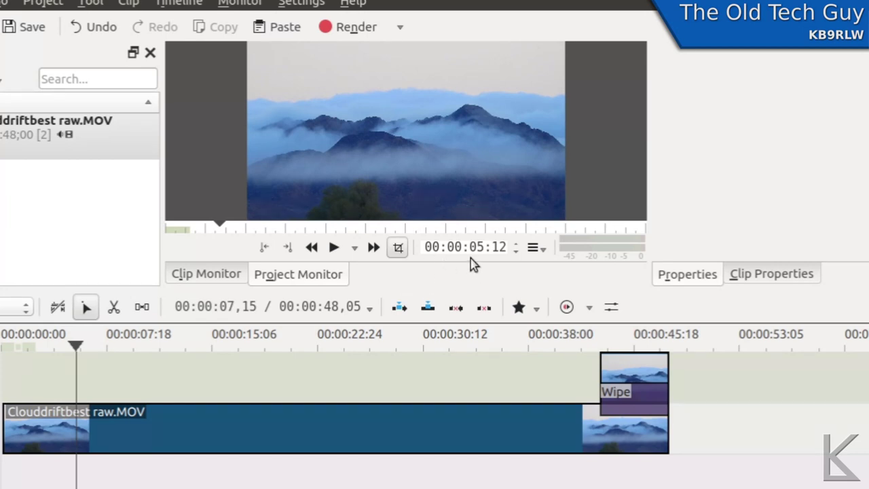
pyautogui.scroll(-2, 494, 269)
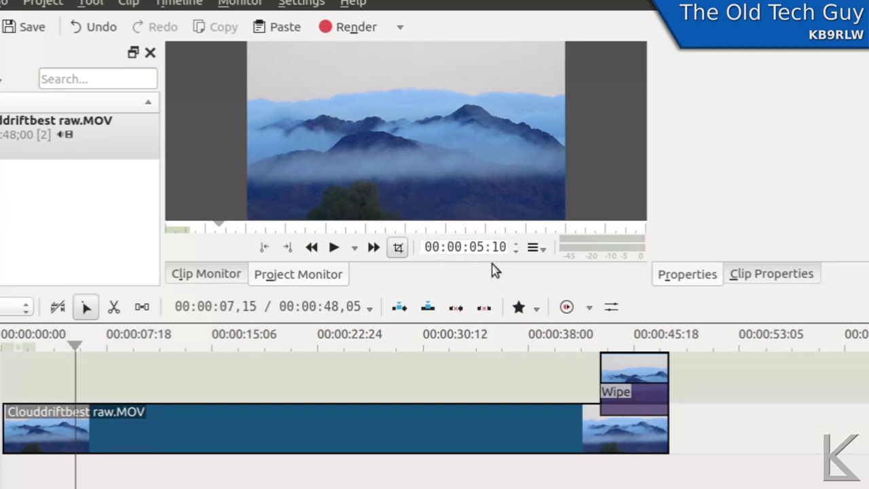
pyautogui.scroll(-10, 495, 270)
pyautogui.scroll(6, 496, 269)
pyautogui.scroll(-2, 498, 268)
pyautogui.scroll(-1, 501, 264)
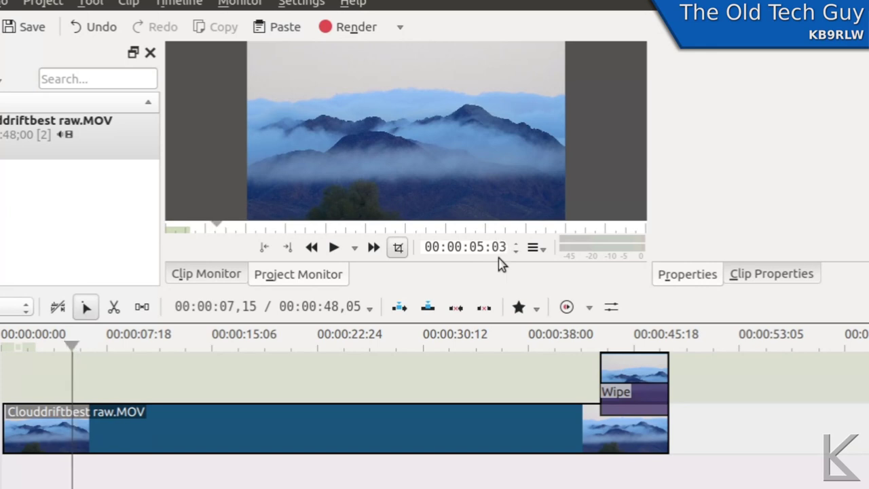
pyautogui.scroll(-3, 500, 265)
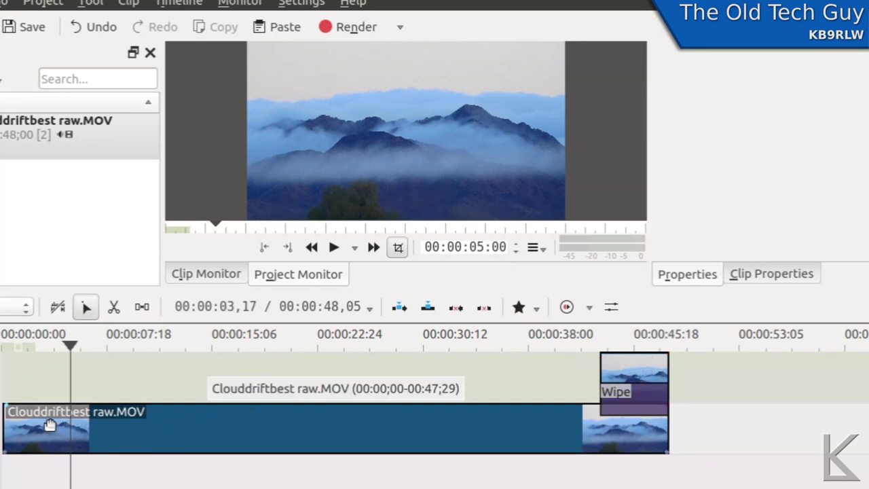
pyautogui.click(95, 421)
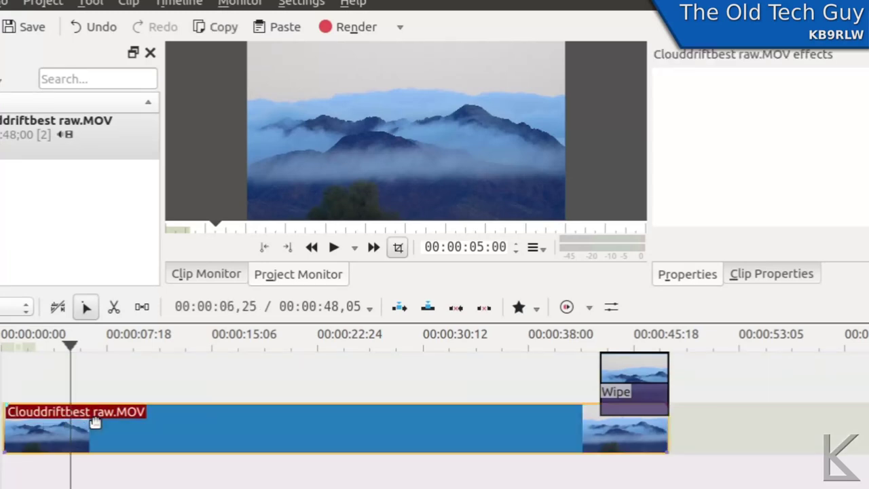
pyautogui.hotkey('shift', 'r')
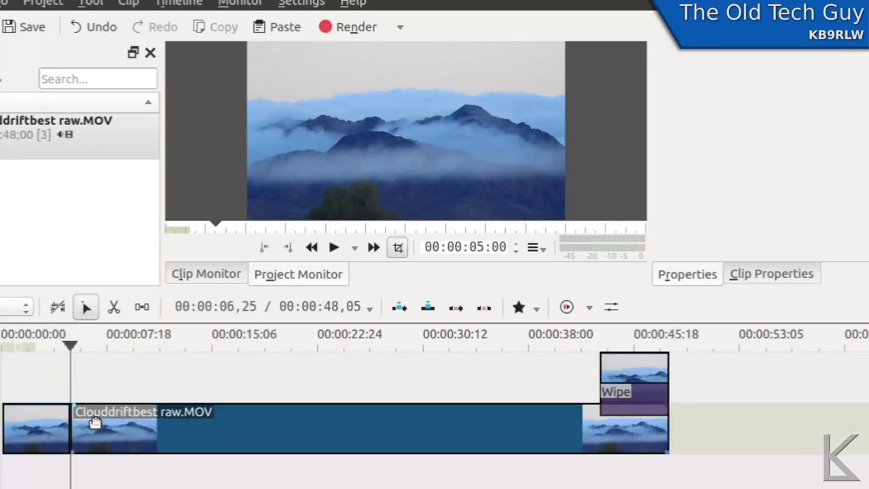
pyautogui.click(36, 431)
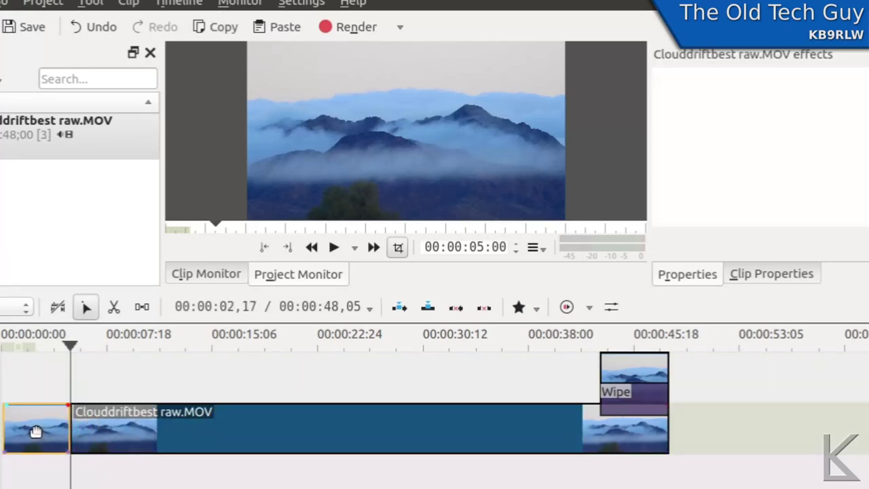
pyautogui.press('Delete')
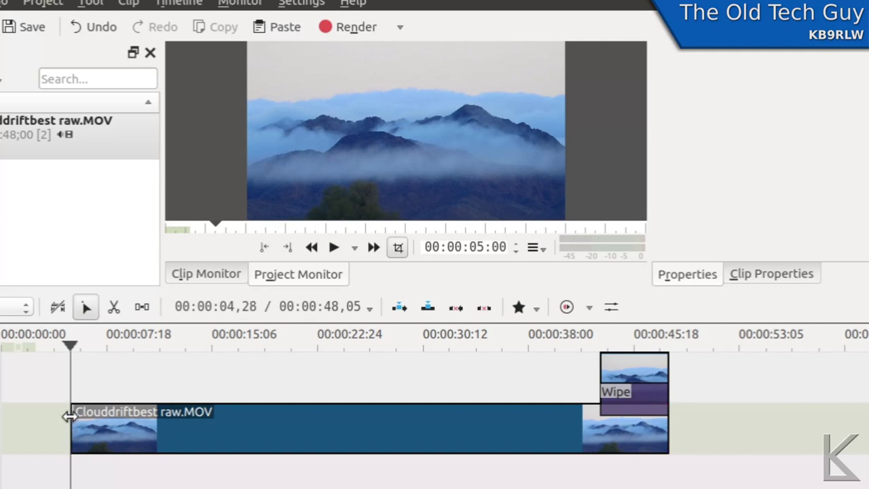
# Shift both clips and the wipe together to the start of the timeline with the Spacer tool.
pyautogui.moveTo(71, 419); pyautogui.dragTo(71, 419)
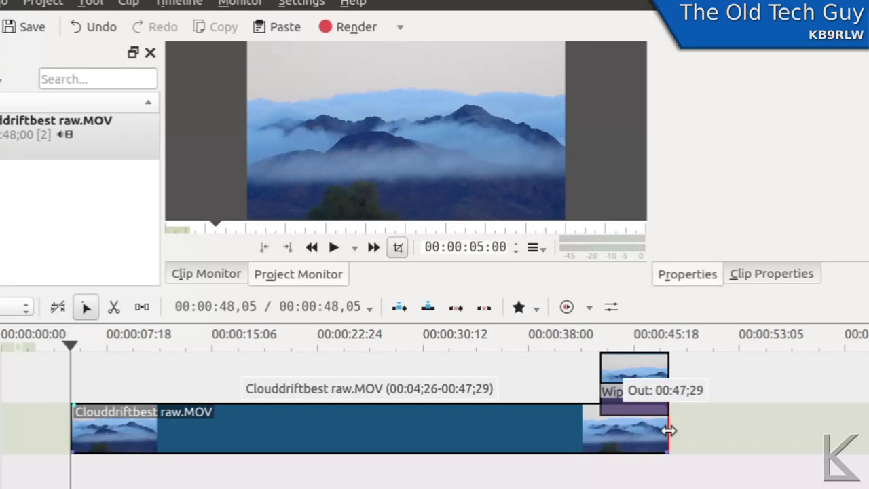
pyautogui.click(141, 309)
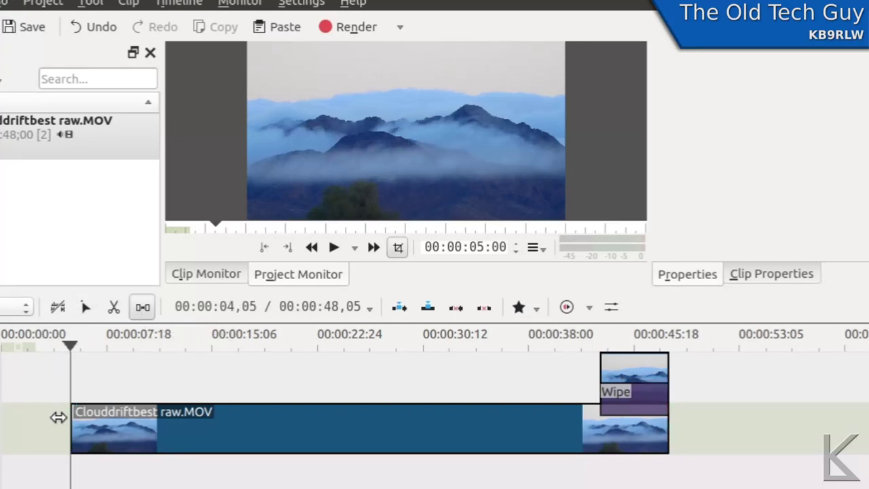
pyautogui.moveTo(59, 417); pyautogui.dragTo(0, 407)
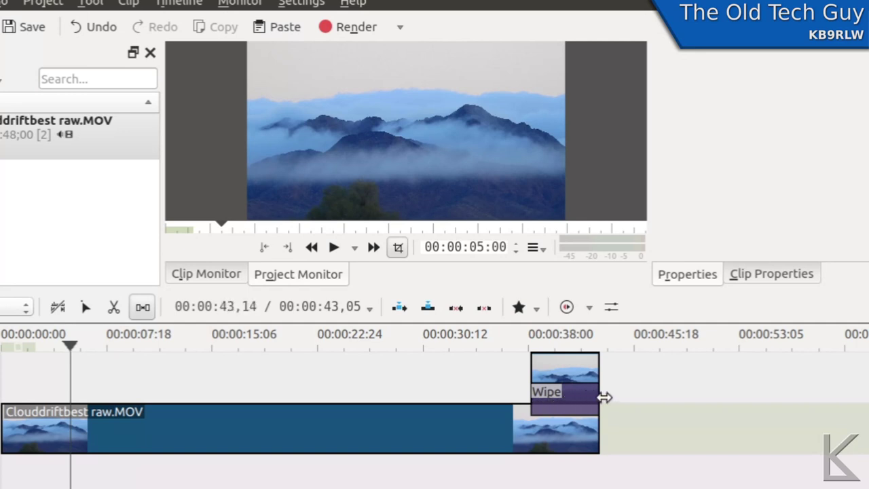
# Open the render settings, check the output file Clouds_infinite.mp4 in Looped videos, and choose the MP4 (H264/AAC) format.
pyautogui.click(358, 29)
pyautogui.click(296, 104)
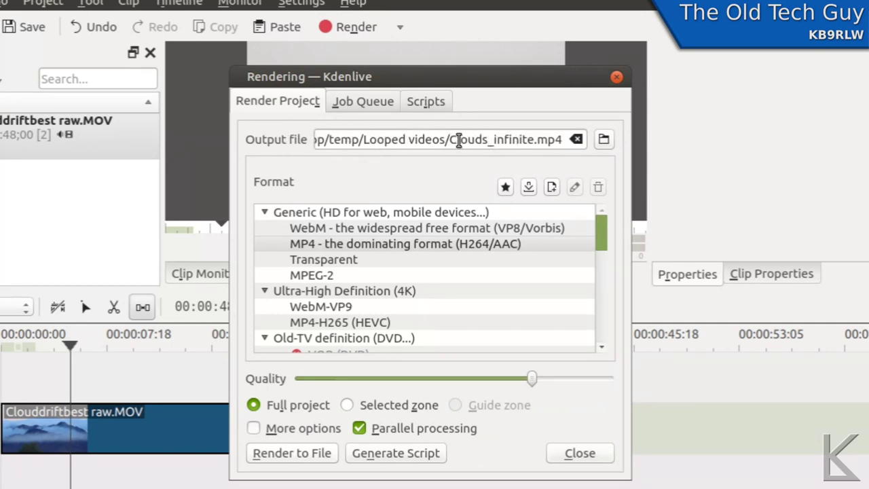
pyautogui.moveTo(448, 139); pyautogui.dragTo(563, 144)
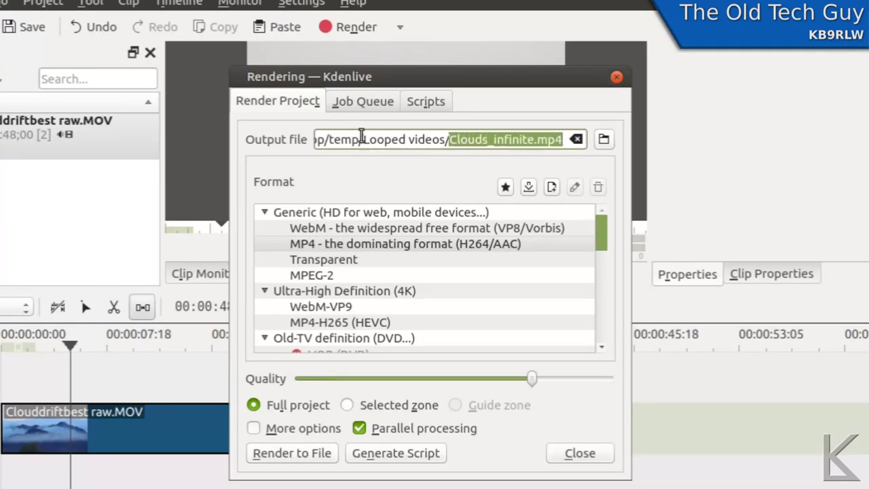
pyautogui.click(396, 139)
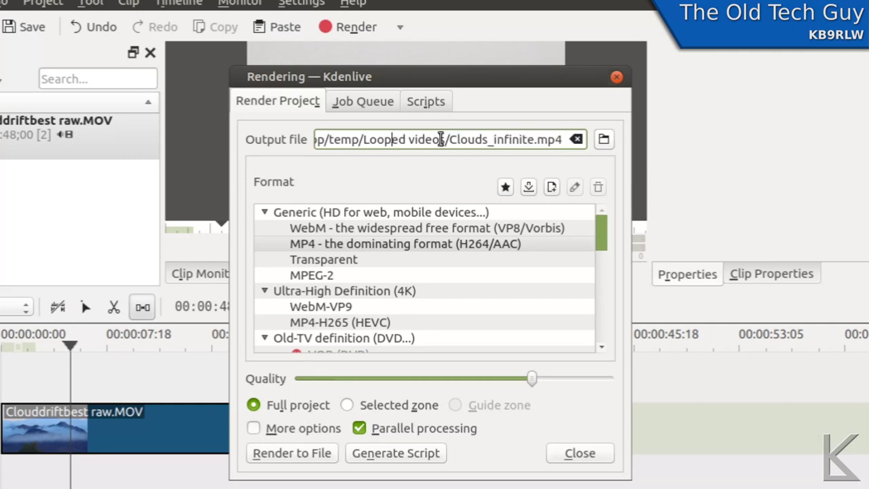
pyautogui.click(445, 139)
pyautogui.hotkey('shift', 'End')
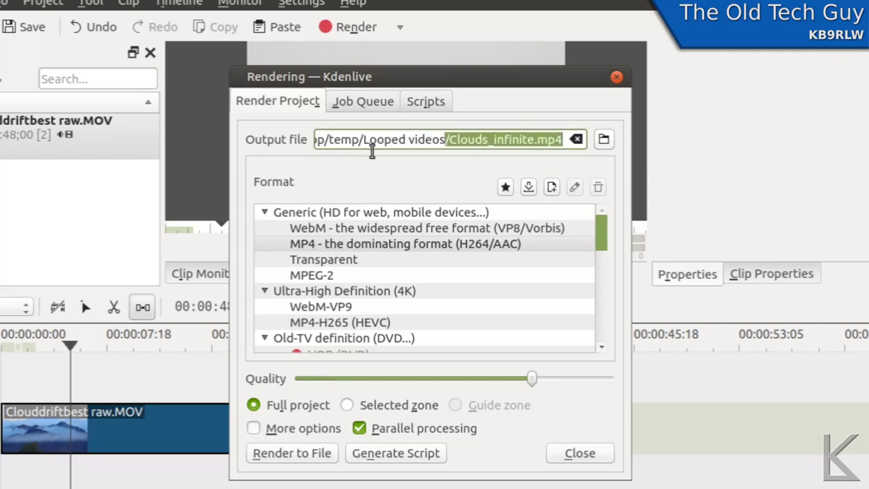
pyautogui.click(475, 139)
pyautogui.click(314, 246)
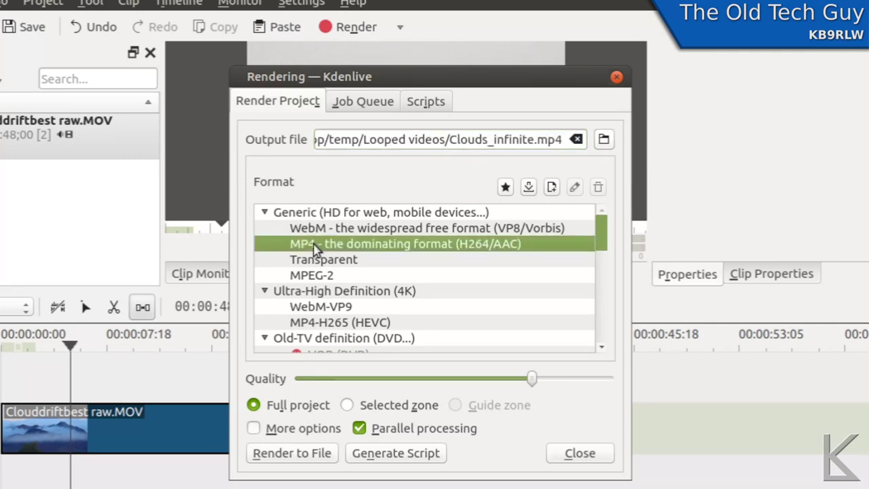